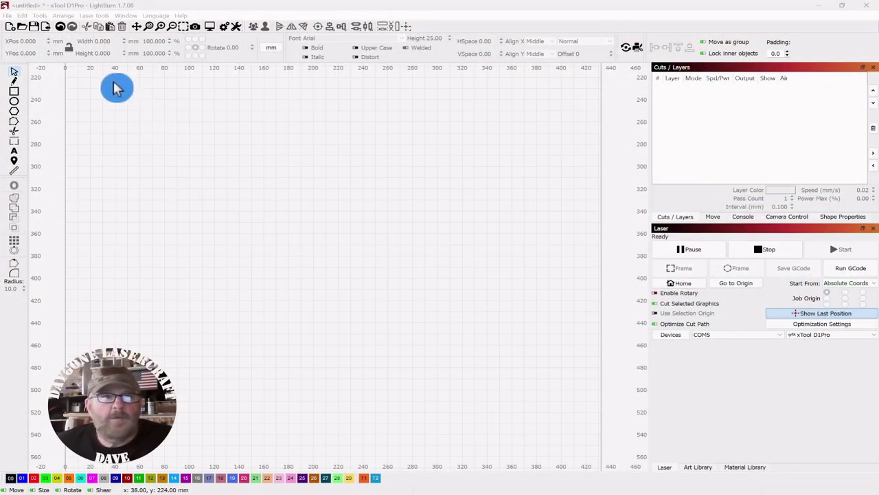
Open Laser Tools > Material Test and move the generator dialog up and to the left.
{"action": "left_click", "coordinate": [94, 15]}
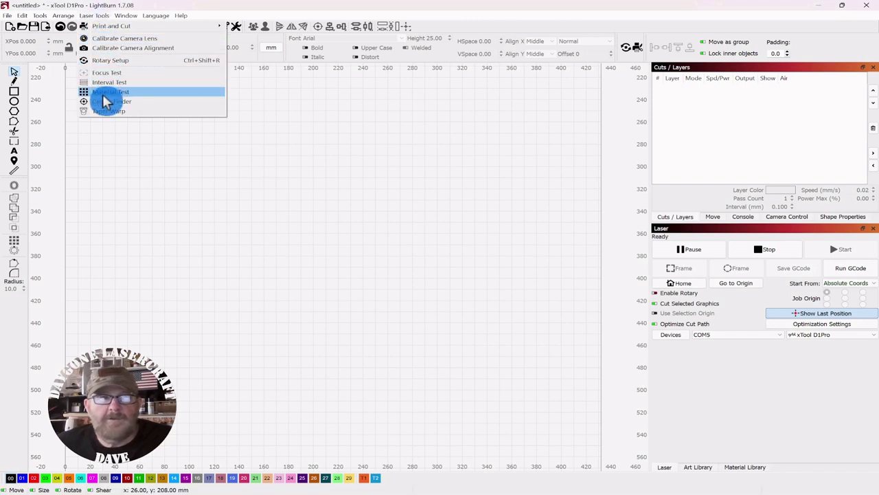
{"action": "left_click", "coordinate": [103, 96]}
{"action": "left_click_drag", "start_coordinate": [421, 190], "coordinate": [375, 154]}
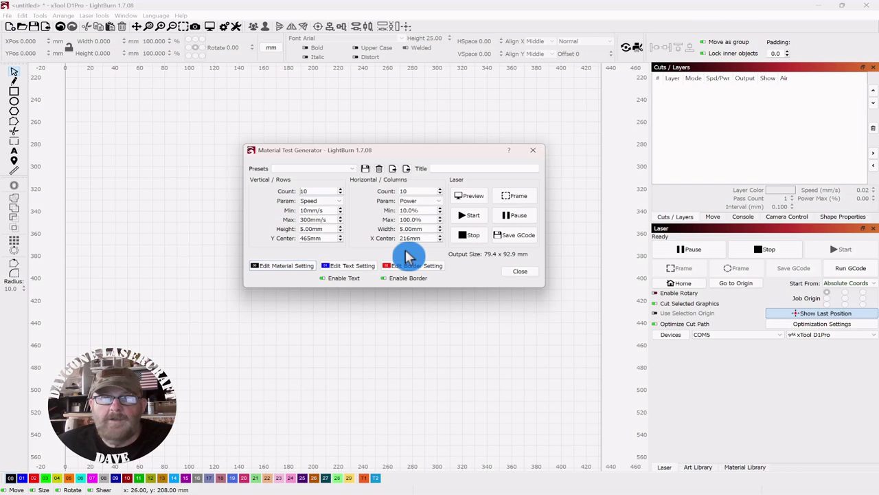
Close the Material Test Generator and set Start From to Current Position.
{"action": "left_click", "coordinate": [522, 274]}
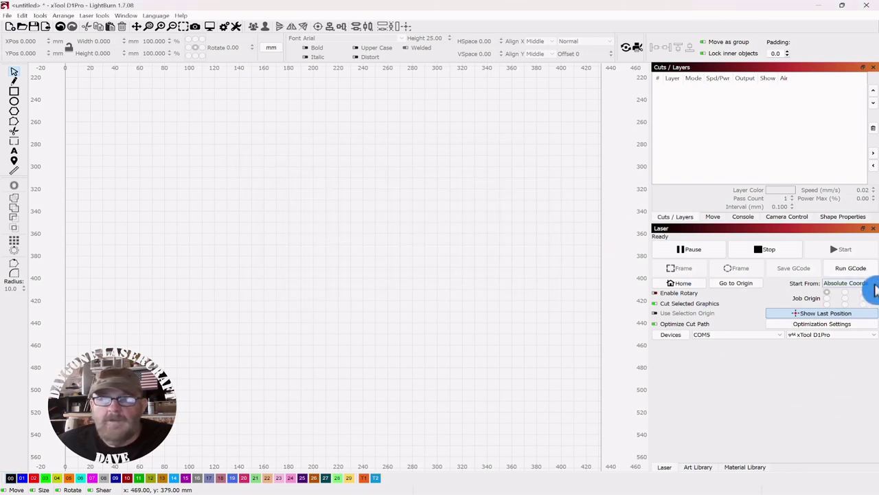
{"action": "left_click", "coordinate": [869, 287]}
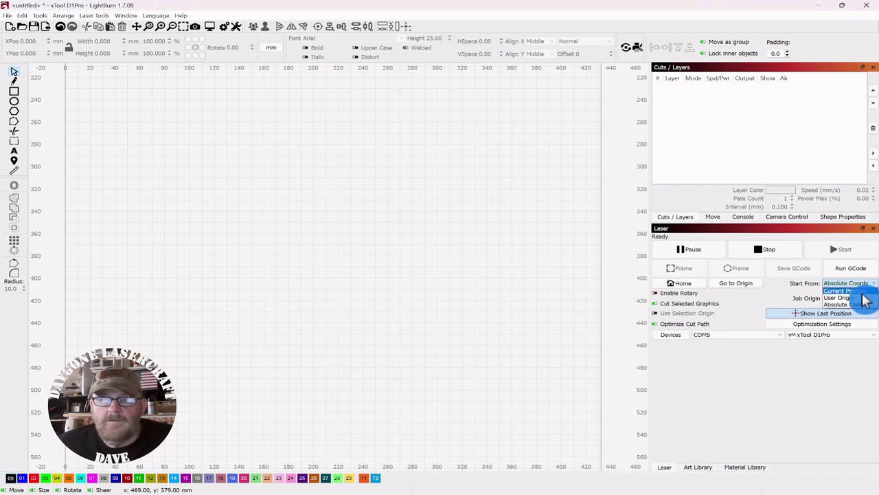
{"action": "left_click", "coordinate": [863, 293]}
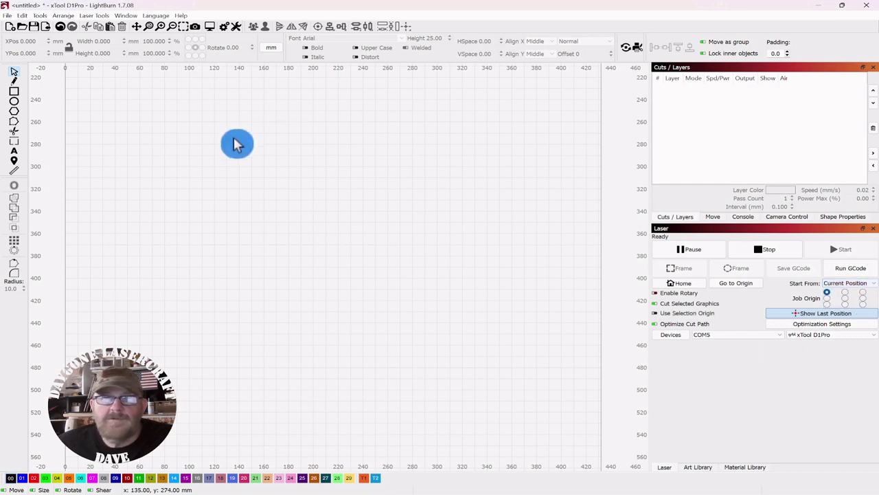
Reopen Material Test to compare, close it, and switch Start From back to Absolute Coords.
{"action": "left_click", "coordinate": [93, 16]}
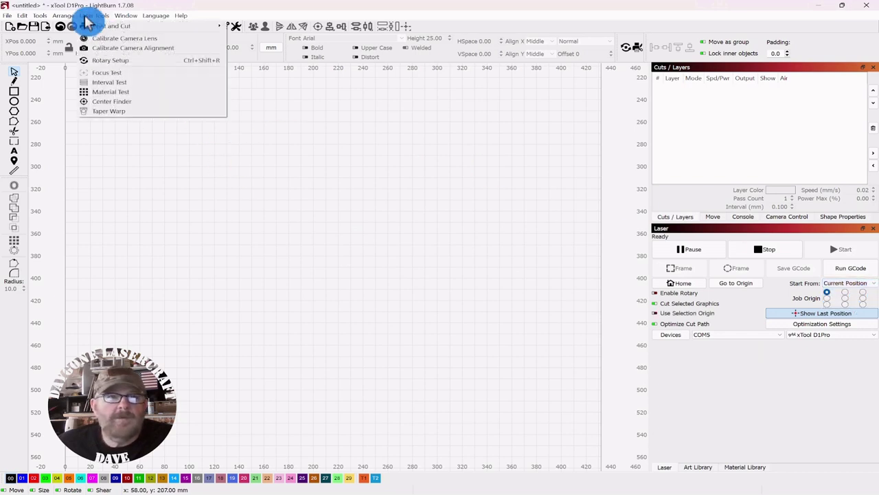
{"action": "left_click", "coordinate": [110, 97]}
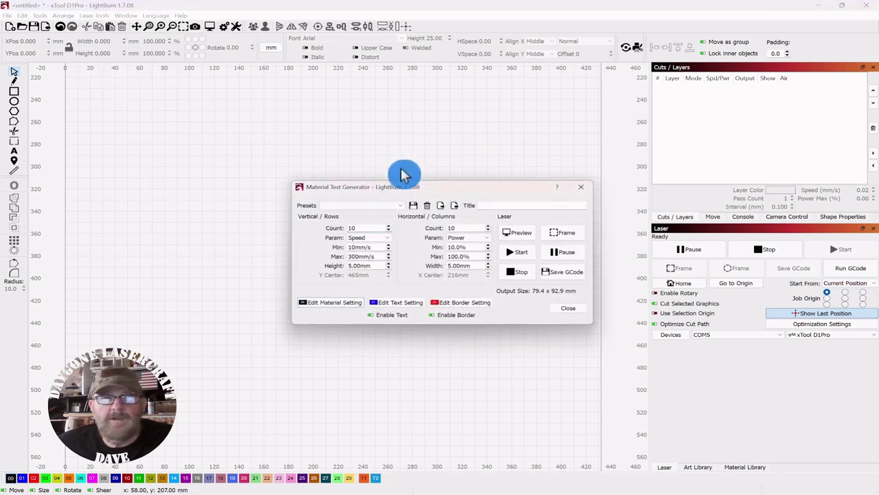
{"action": "left_click_drag", "start_coordinate": [430, 189], "coordinate": [362, 147]}
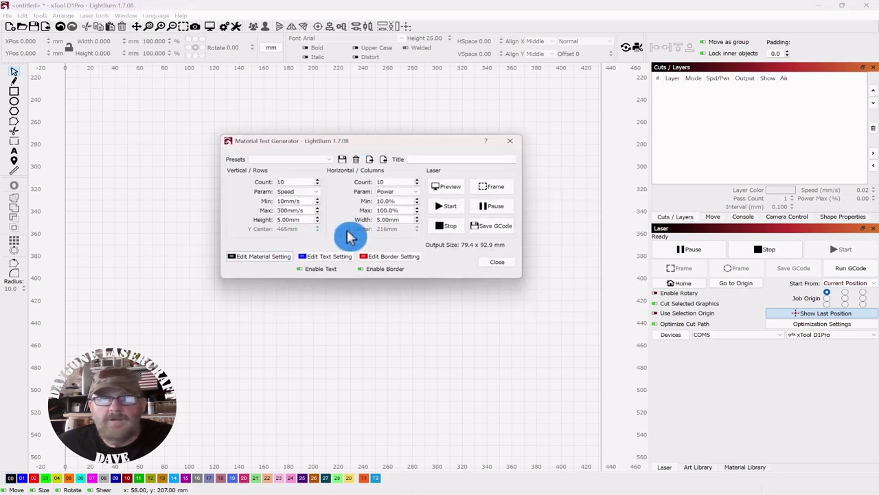
{"action": "left_click", "coordinate": [495, 263]}
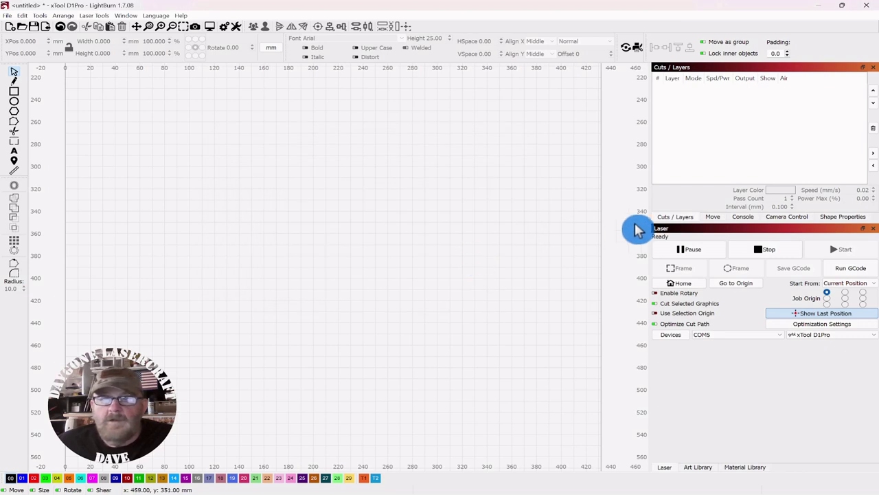
{"action": "left_click", "coordinate": [874, 284]}
{"action": "left_click", "coordinate": [850, 310]}
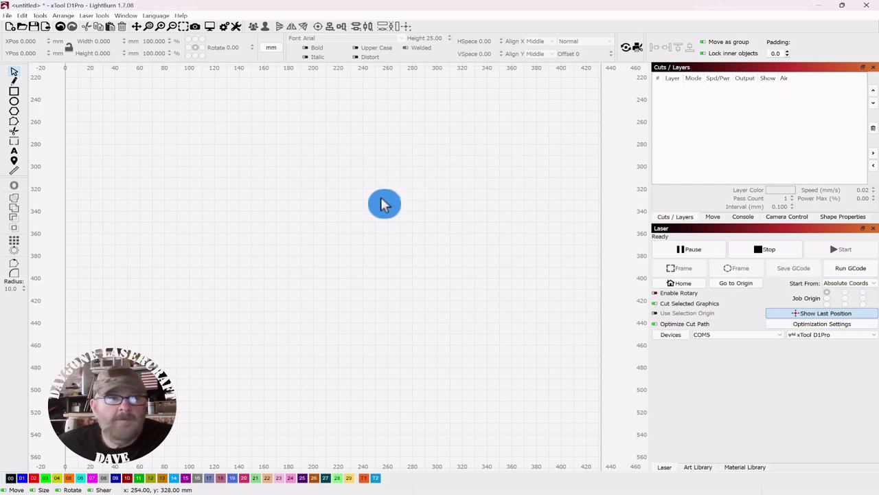
Reopen Material Test and preview the 10×10 speed/power grid, estimated at 24:09, then dismiss it.
{"action": "left_click", "coordinate": [90, 16]}
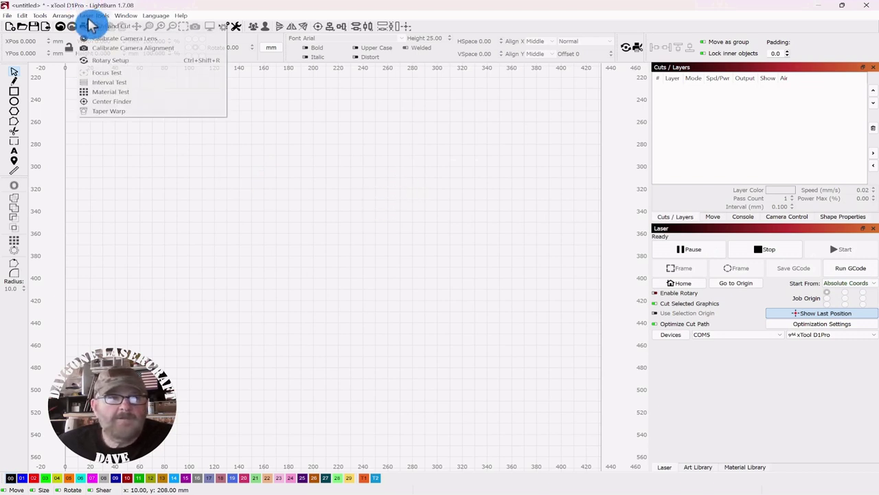
{"action": "left_click", "coordinate": [112, 93]}
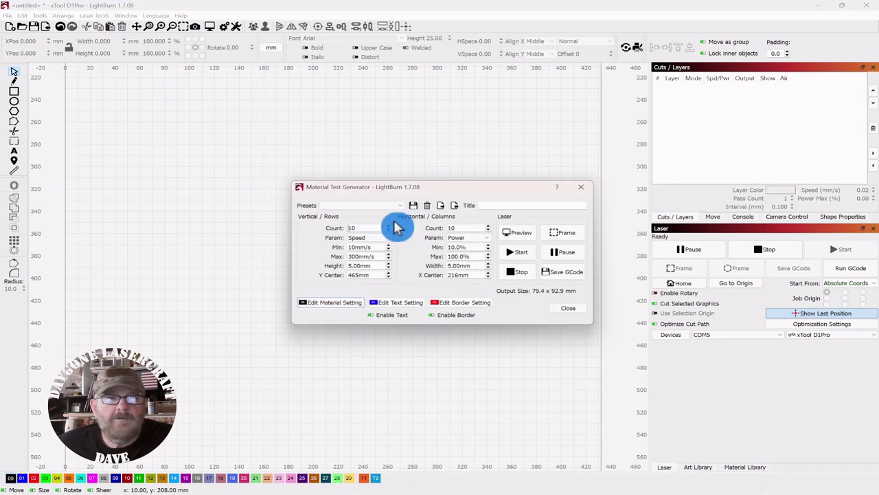
{"action": "left_click_drag", "start_coordinate": [473, 190], "coordinate": [419, 165]}
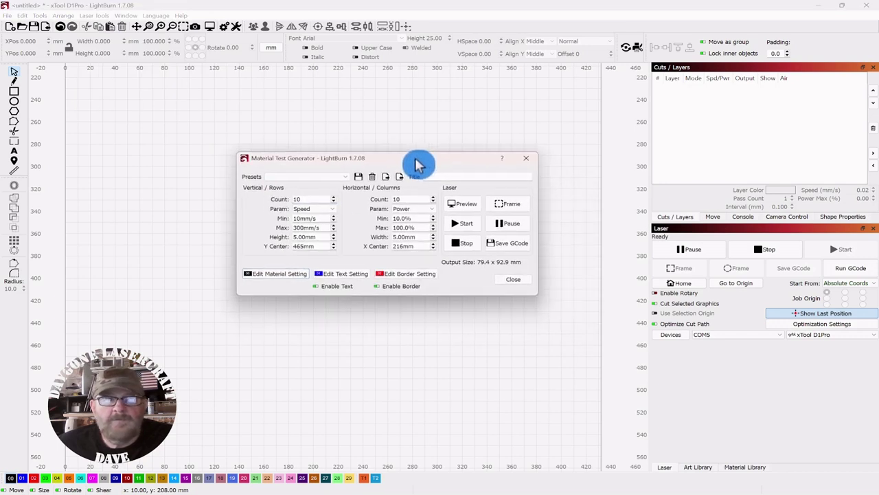
{"action": "left_click", "coordinate": [464, 212]}
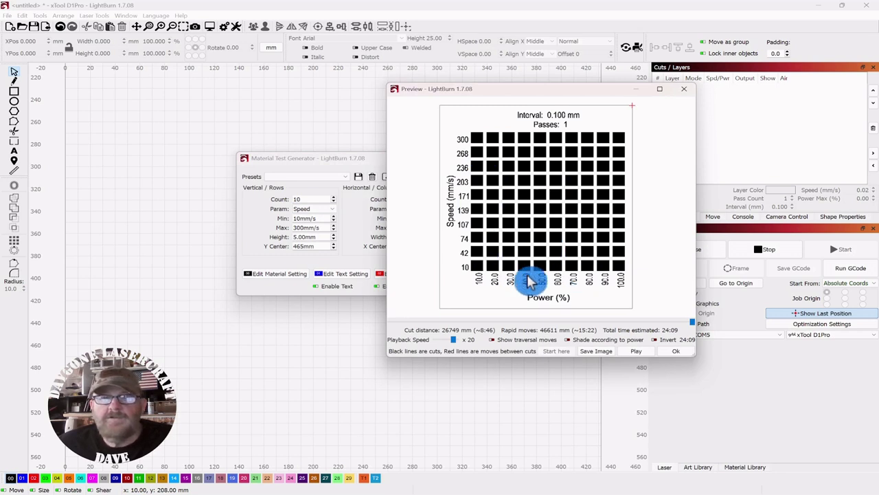
{"action": "left_click", "coordinate": [677, 352]}
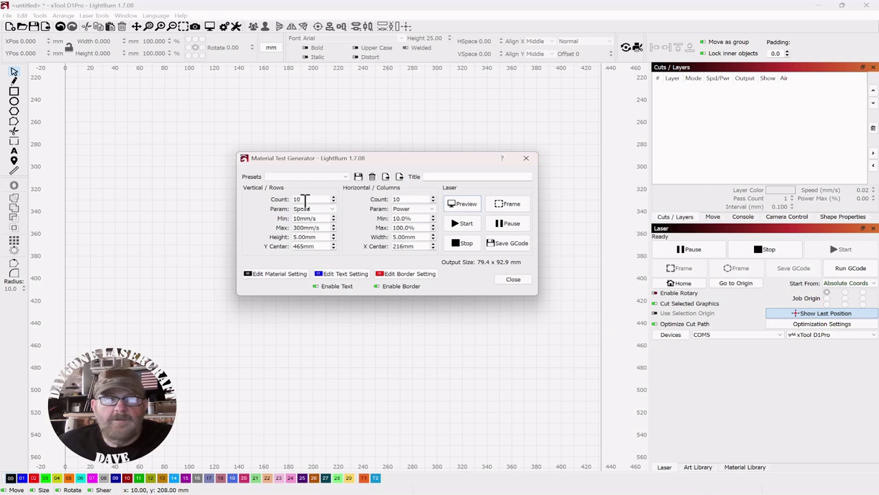
Change the test grid's row and column counts from 10 to 6.
{"action": "double_click", "coordinate": [294, 199]}
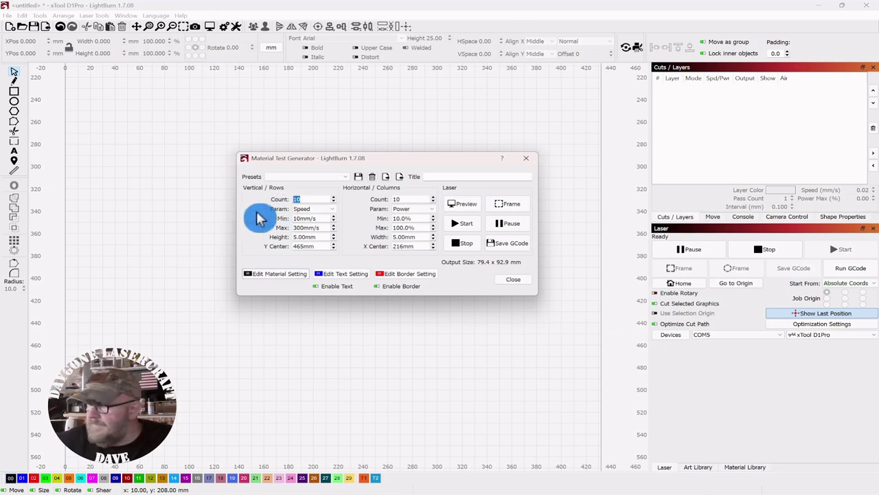
{"action": "left_click", "coordinate": [376, 200]}
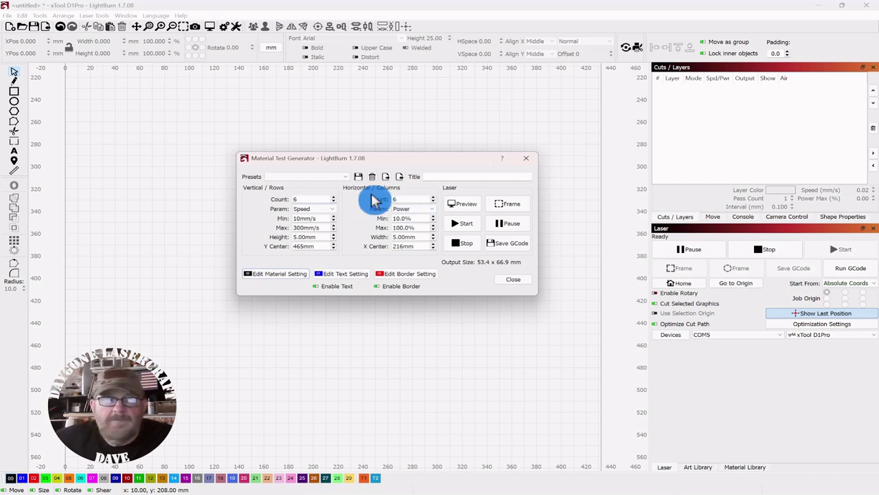
{"action": "left_click", "coordinate": [335, 239]}
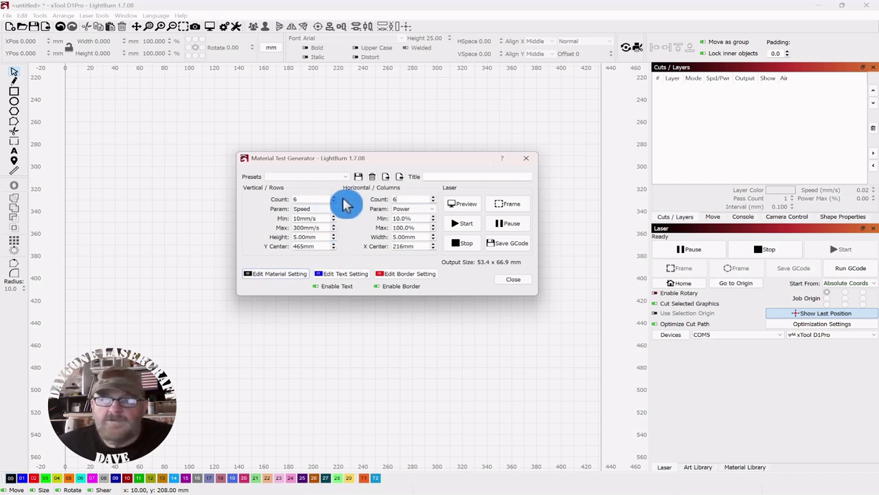
{"action": "left_click", "coordinate": [314, 248]}
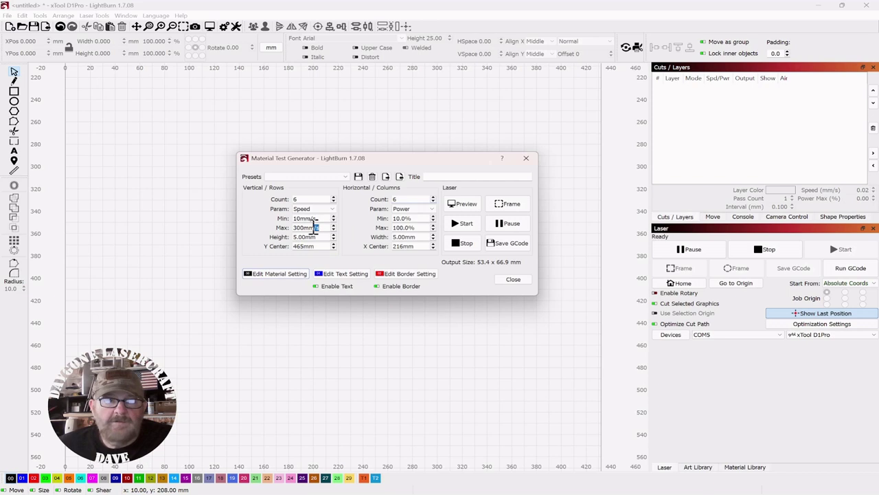
Set maximum speed to 100 mm/s and the power range to 40–100%.
{"action": "left_click_drag", "start_coordinate": [315, 227], "coordinate": [252, 227]}
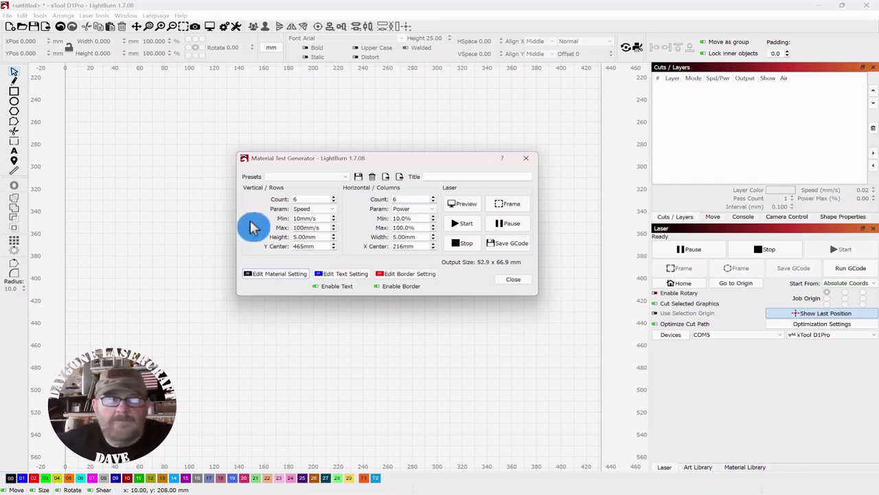
{"action": "left_click", "coordinate": [316, 245]}
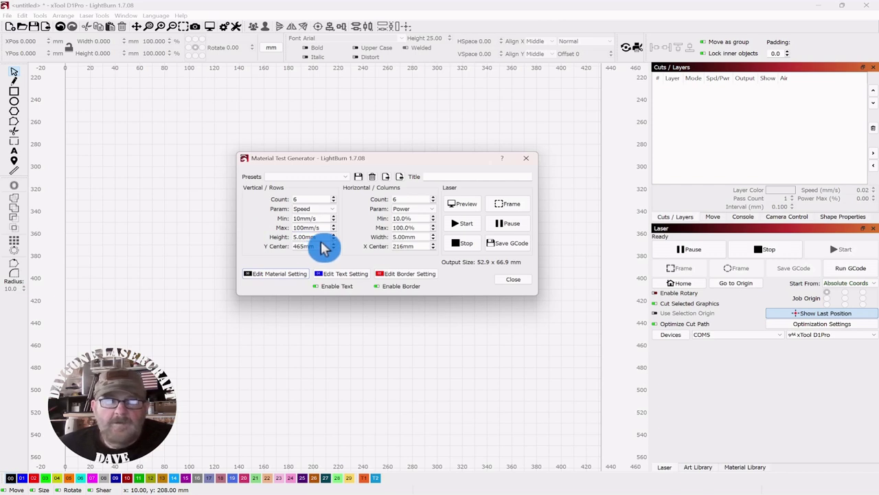
{"action": "left_click", "coordinate": [393, 222]}
{"action": "left_click", "coordinate": [416, 237]}
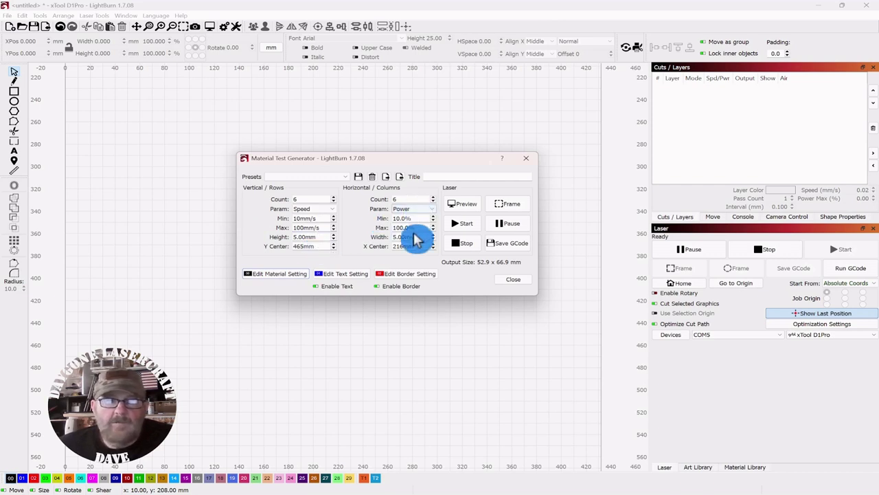
{"action": "left_click_drag", "start_coordinate": [415, 218], "coordinate": [357, 230]}
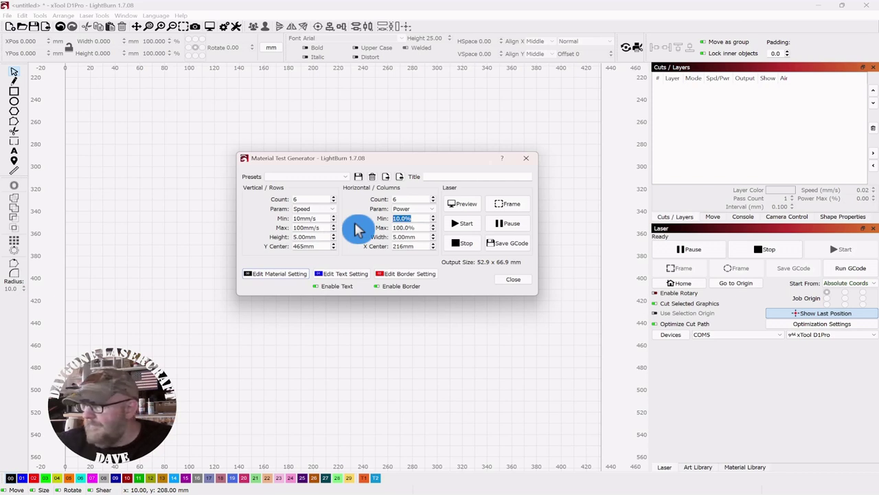
{"action": "left_click", "coordinate": [424, 227]}
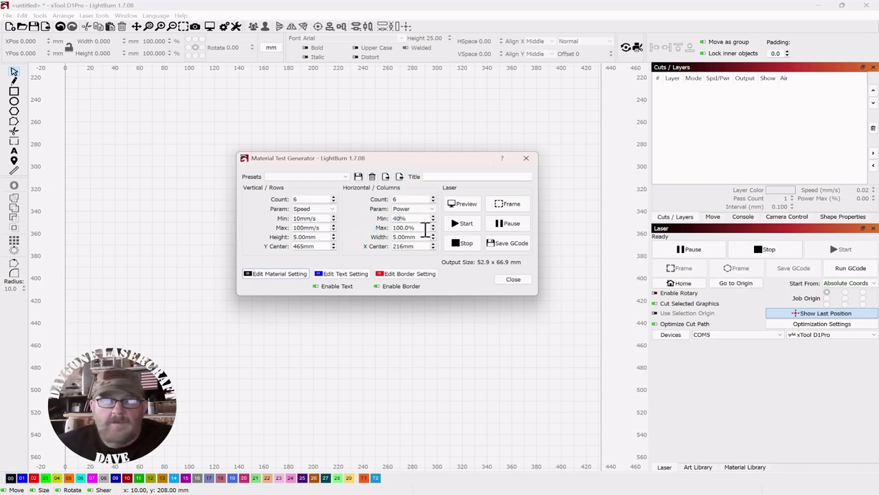
{"action": "left_click_drag", "start_coordinate": [425, 229], "coordinate": [360, 232]}
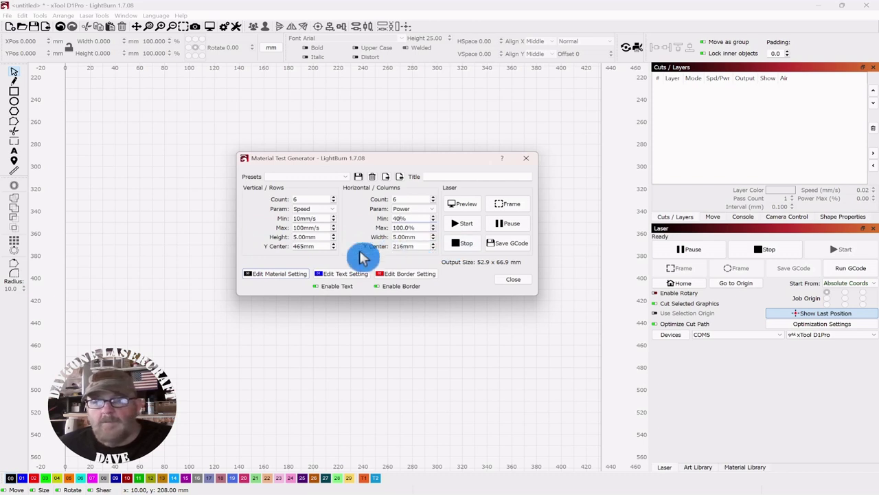
Enter 4 mm for both Vertical Height and Horizontal Width of the test boxes.
{"action": "double_click", "coordinate": [324, 237]}
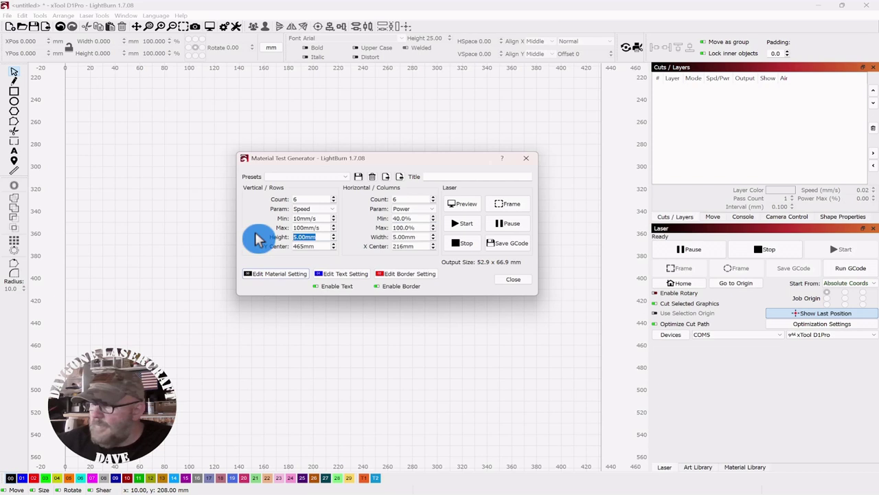
{"action": "type", "text": "4"}
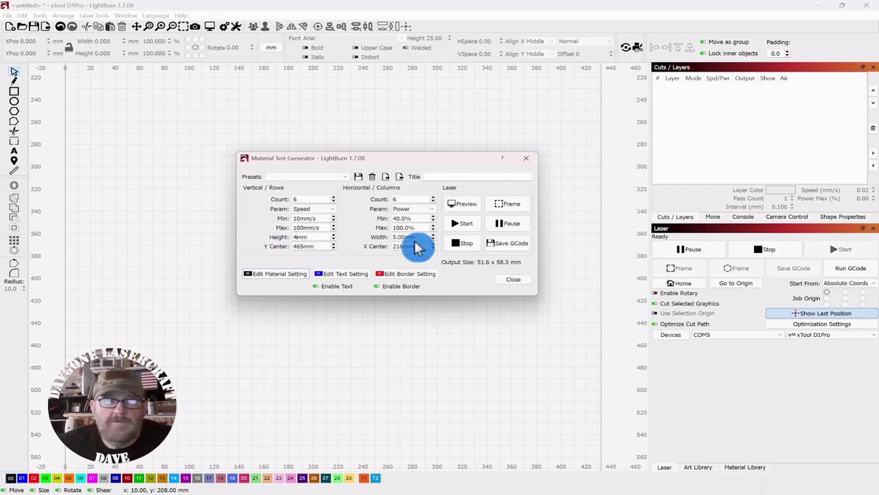
{"action": "double_click", "coordinate": [416, 237]}
{"action": "left_click", "coordinate": [375, 246]}
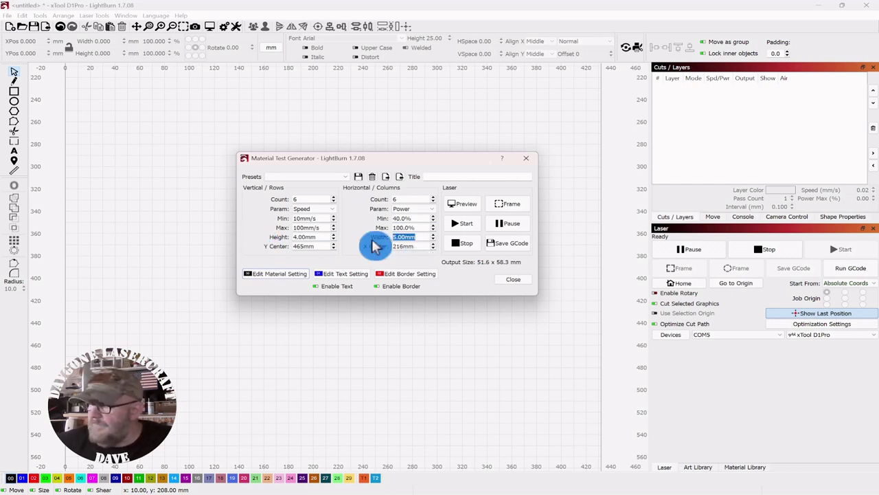
{"action": "type", "text": "4"}
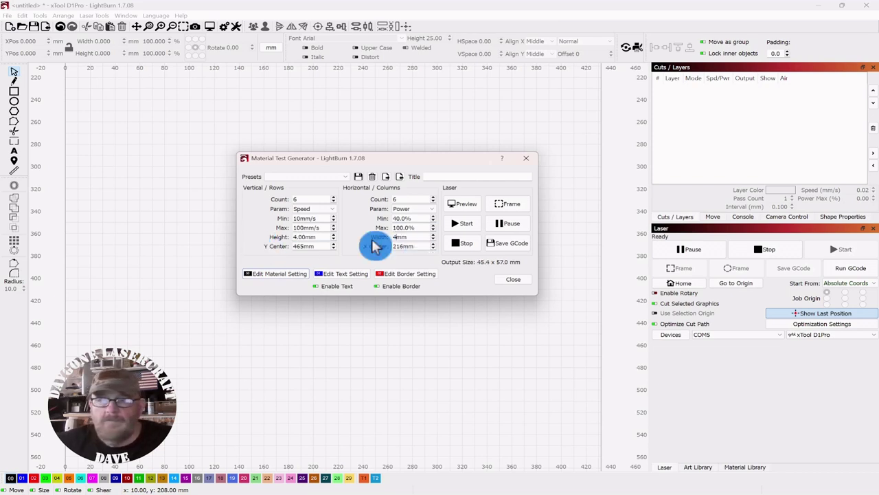
{"action": "left_click", "coordinate": [380, 289]}
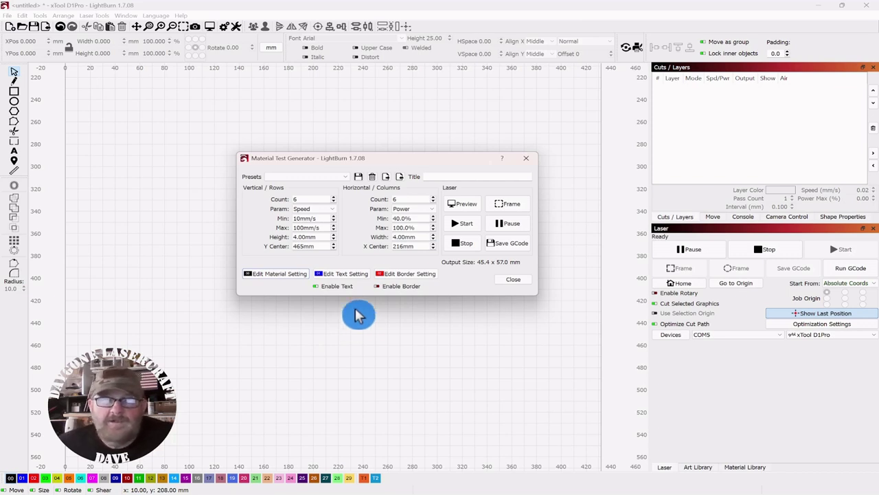
{"action": "left_click", "coordinate": [281, 279]}
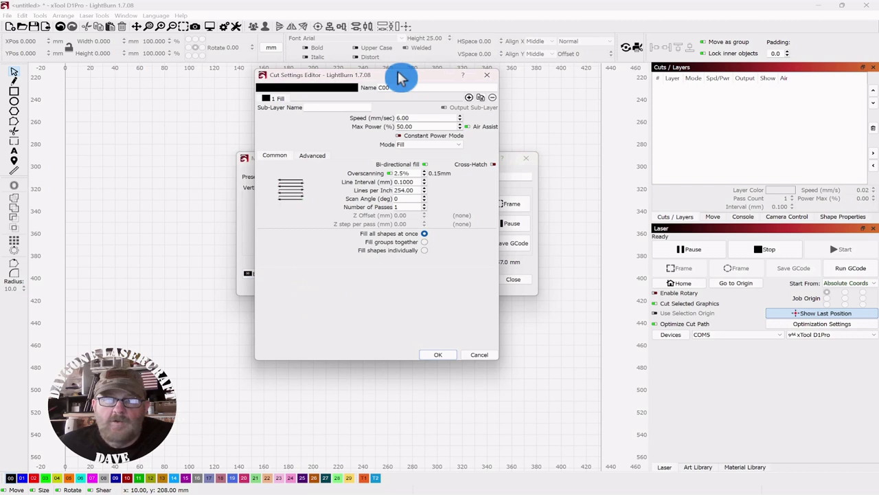
{"action": "left_click_drag", "start_coordinate": [401, 81], "coordinate": [646, 88]}
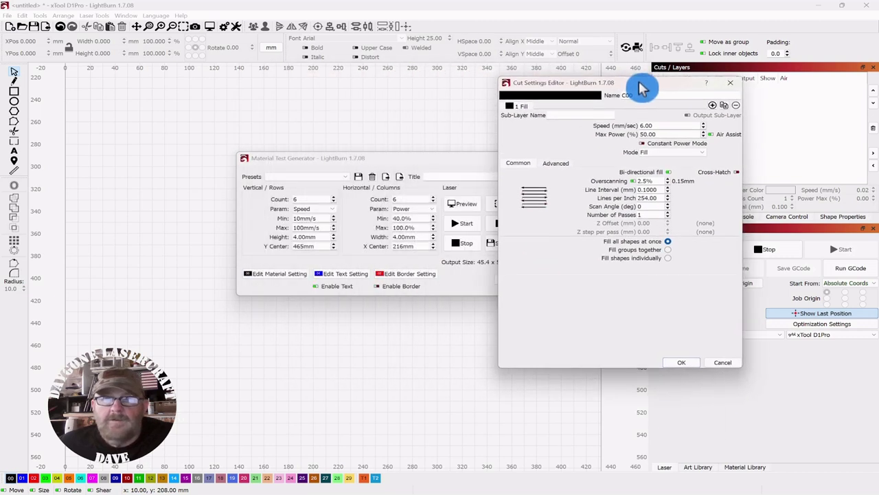
{"action": "left_click", "coordinate": [691, 153]}
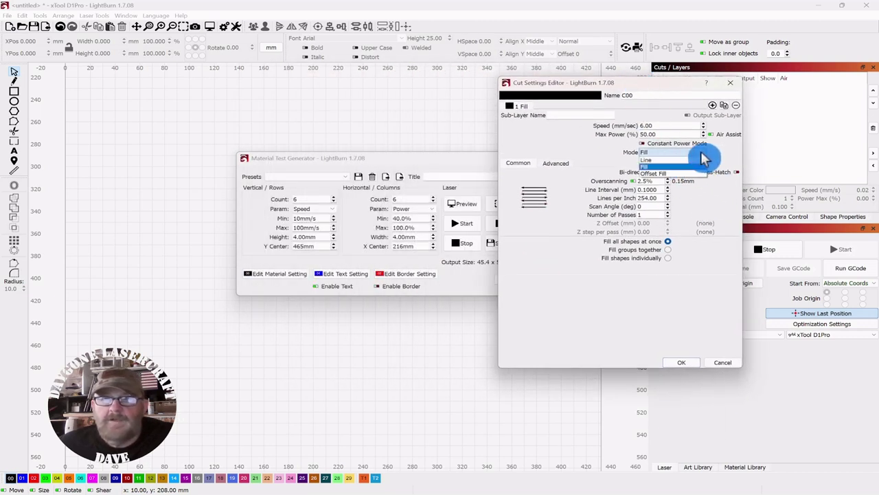
{"action": "left_click", "coordinate": [651, 166]}
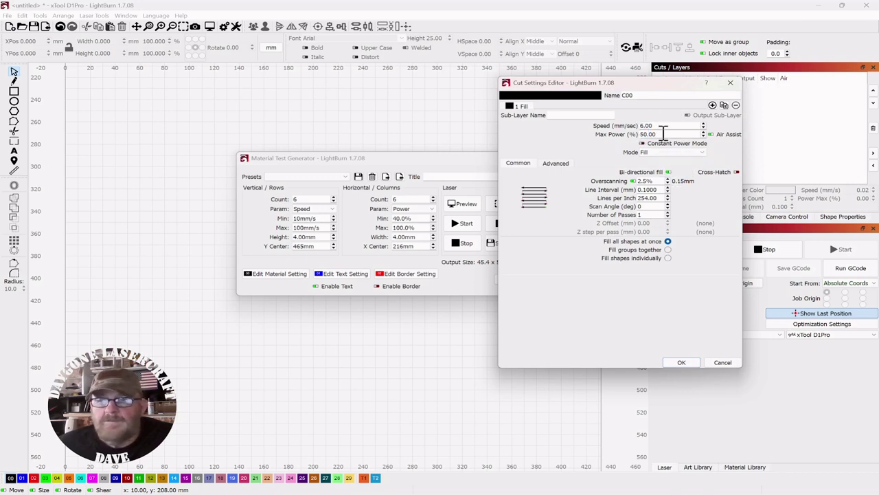
{"action": "left_click", "coordinate": [638, 133]}
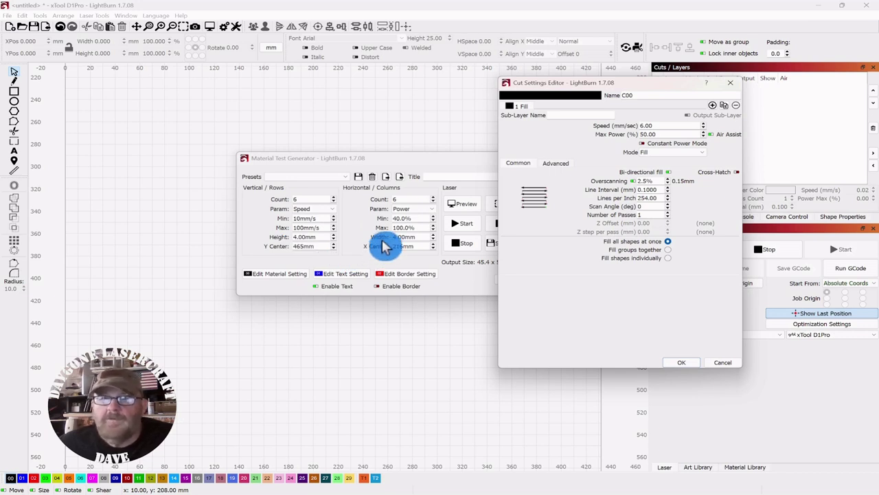
{"action": "left_click_drag", "start_coordinate": [643, 85], "coordinate": [678, 103]}
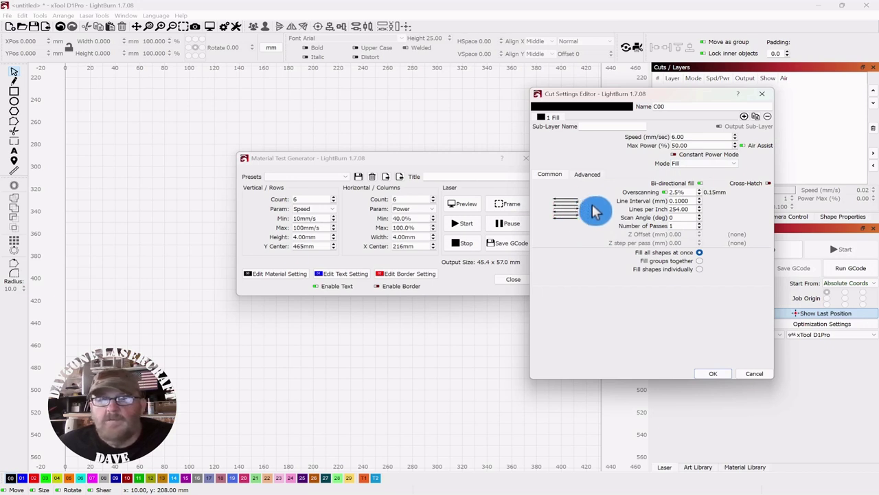
{"action": "mouse_move", "coordinate": [659, 95]}
{"action": "left_mouse_down"}
{"action": "mouse_move", "coordinate": [675, 96]}
{"action": "mouse_move", "coordinate": [667, 96]}
{"action": "left_mouse_up"}
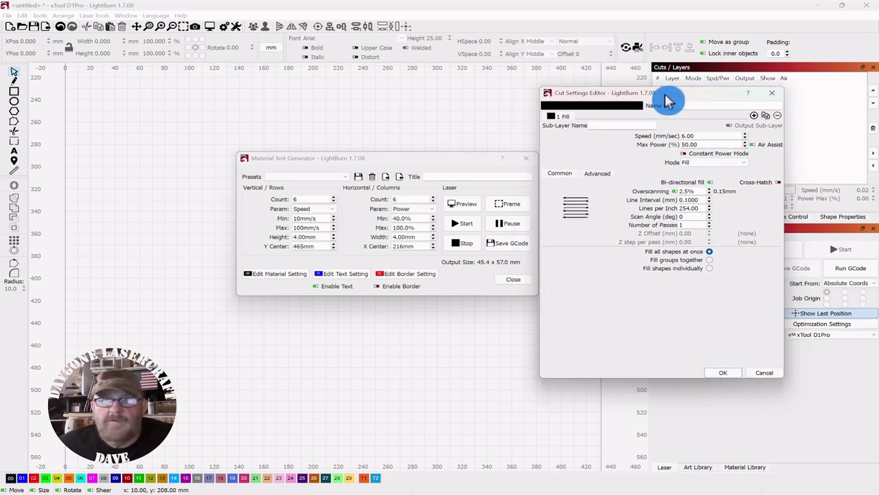
{"action": "left_click", "coordinate": [780, 183]}
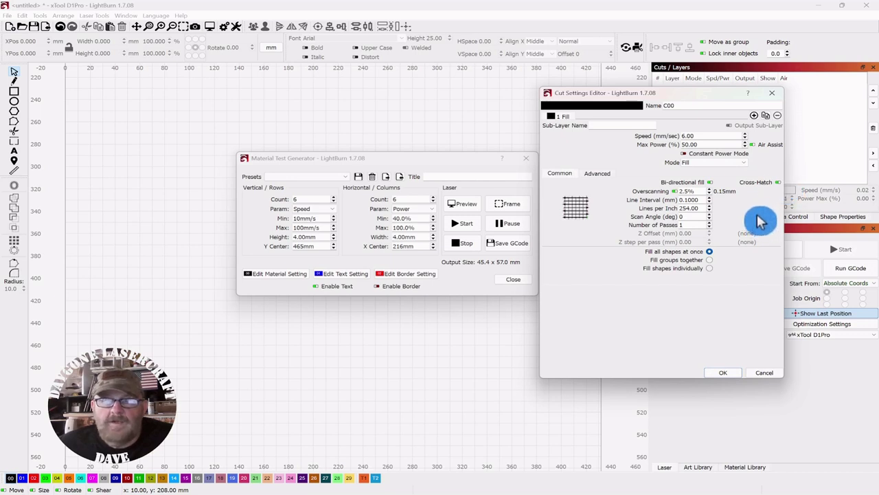
{"action": "left_click", "coordinate": [779, 184]}
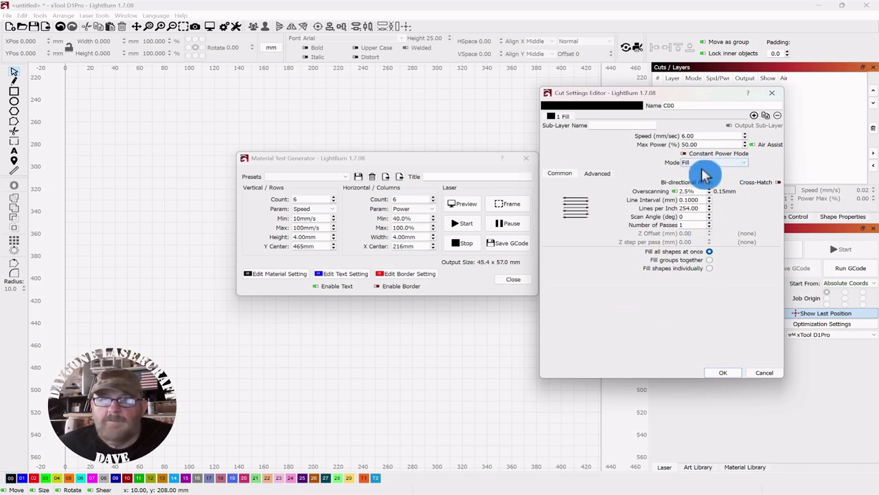
{"action": "left_click", "coordinate": [723, 373]}
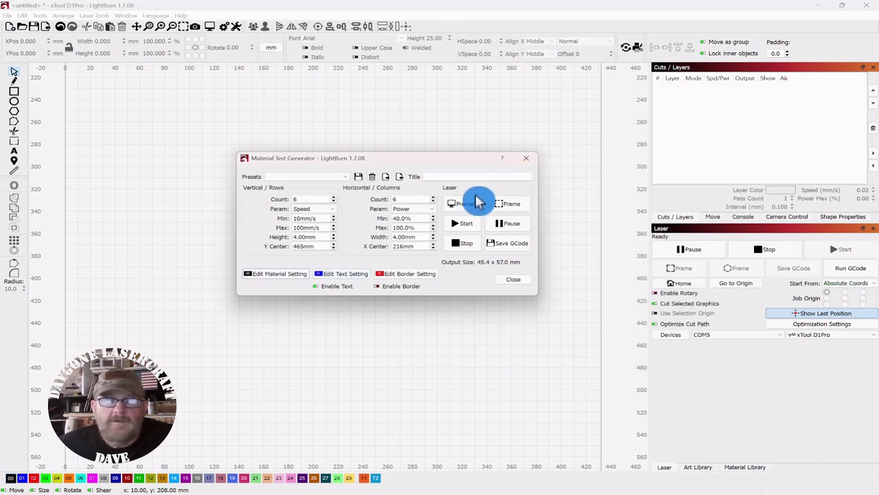
{"action": "left_click", "coordinate": [466, 206]}
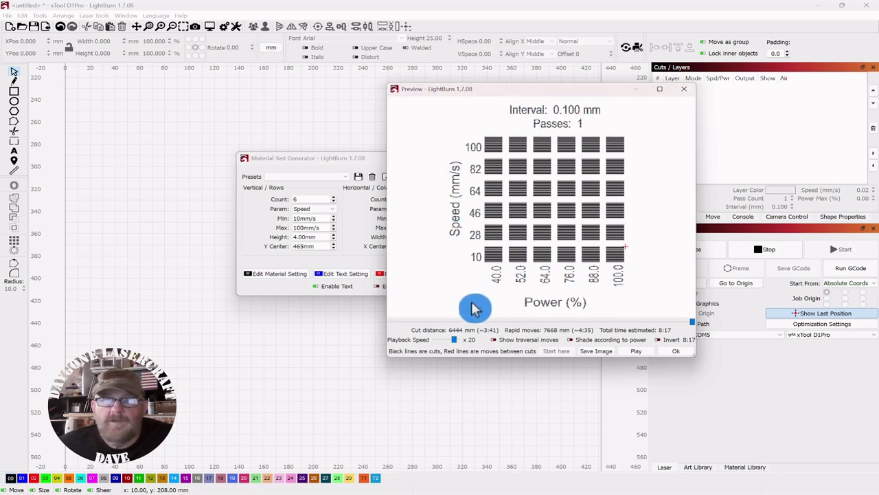
{"action": "left_click", "coordinate": [676, 354]}
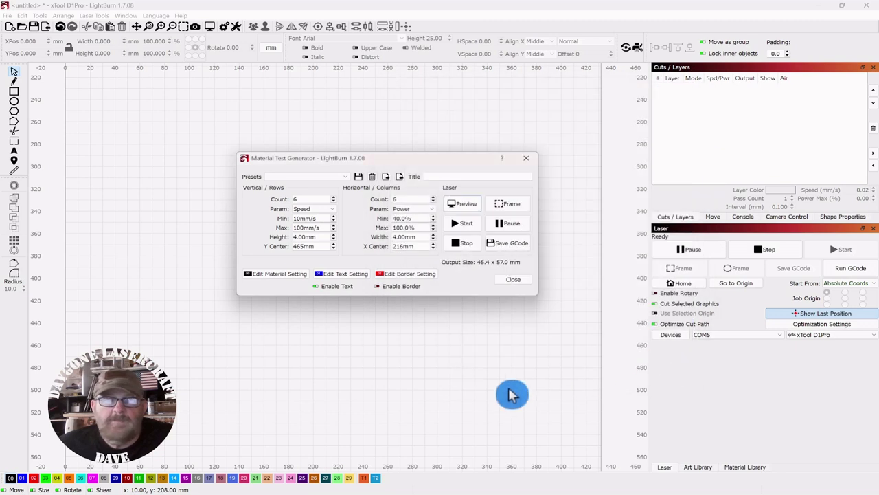
{"action": "left_click", "coordinate": [343, 276]}
{"action": "left_click_drag", "start_coordinate": [398, 78], "coordinate": [699, 95]}
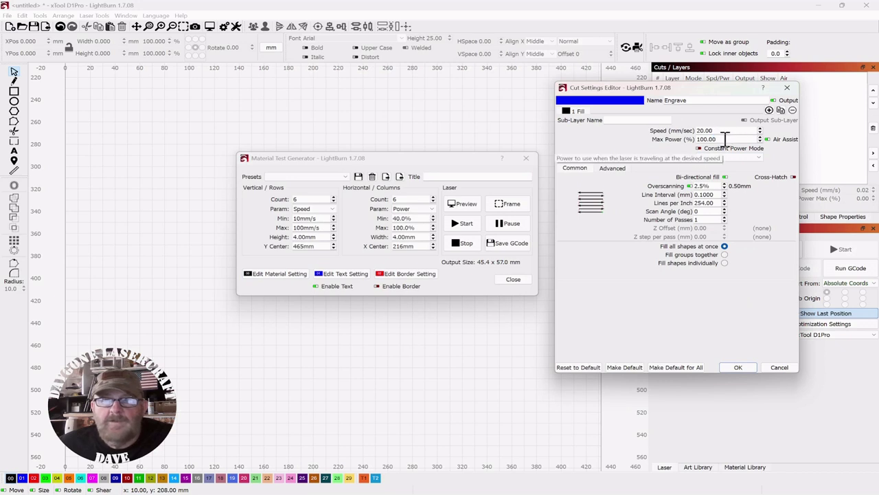
{"action": "left_click", "coordinate": [614, 156]}
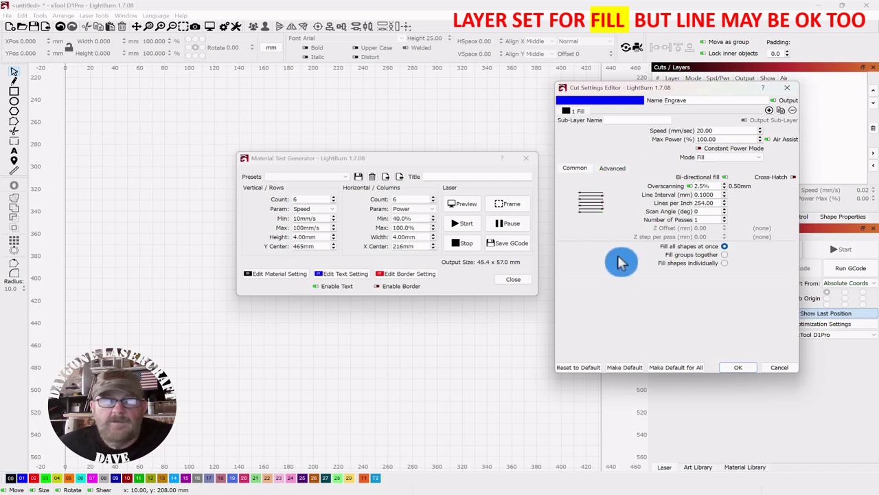
{"action": "left_click", "coordinate": [740, 371]}
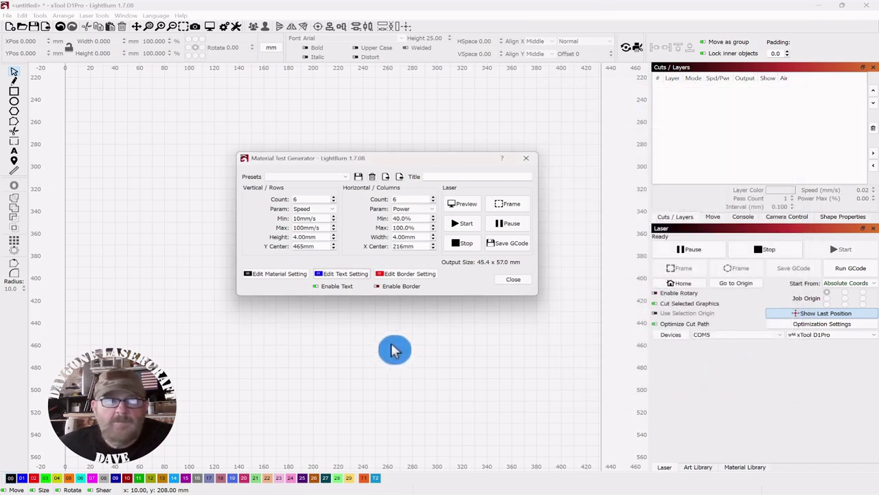